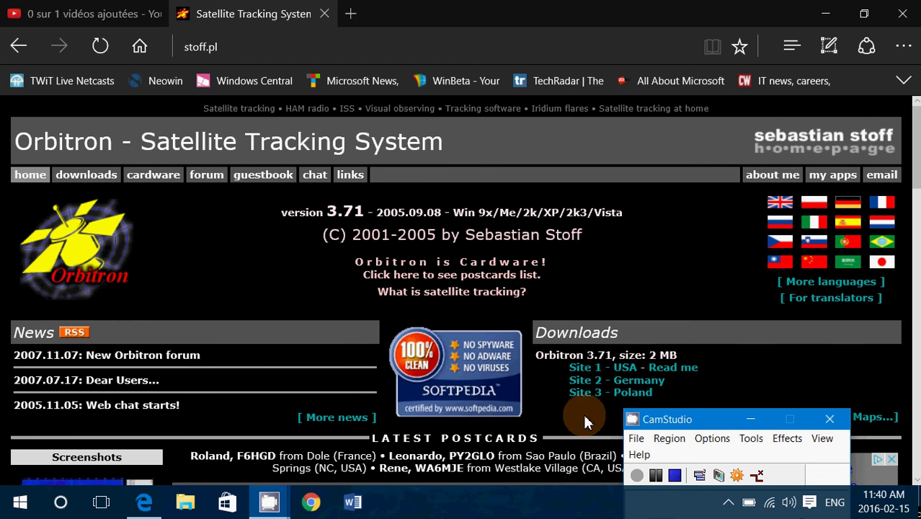
# - Copy the stoff.pl page address and scroll down to the Downloads section offering version 3.71
pyautogui.click(297, 52)
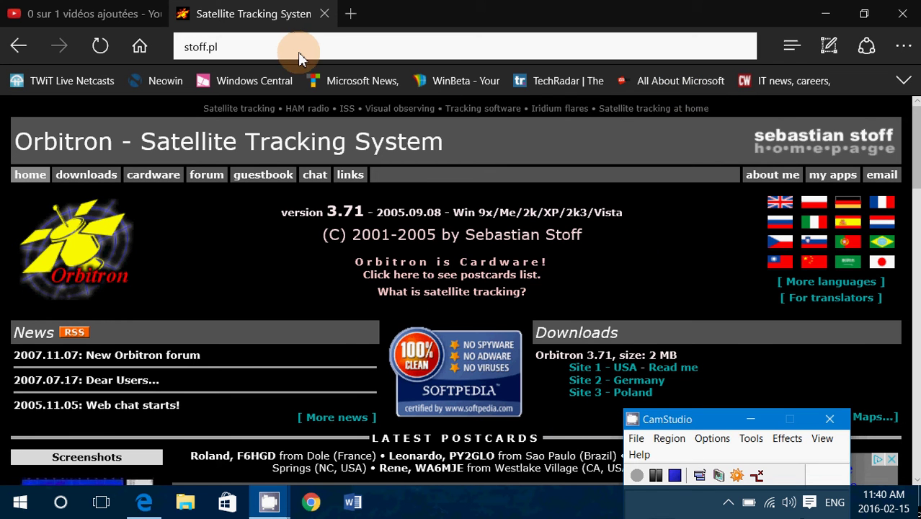
pyautogui.click(298, 54)
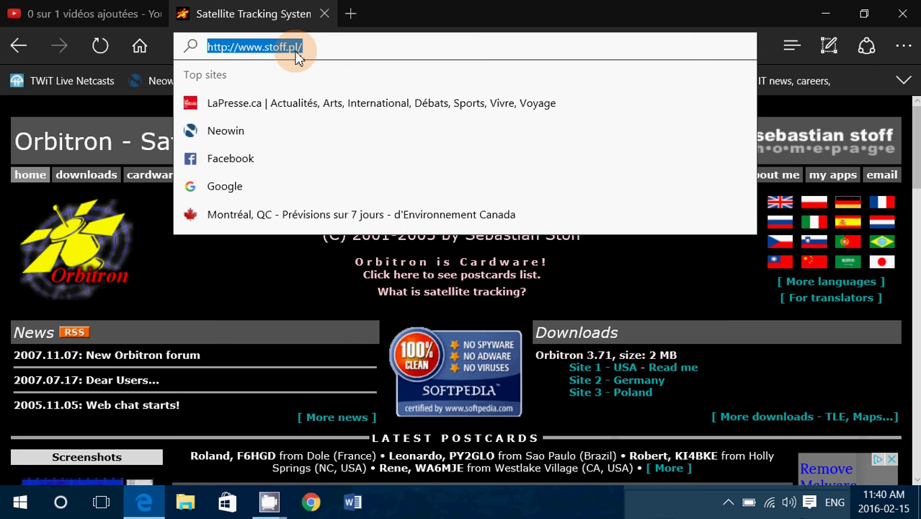
pyautogui.rightClick(297, 57)
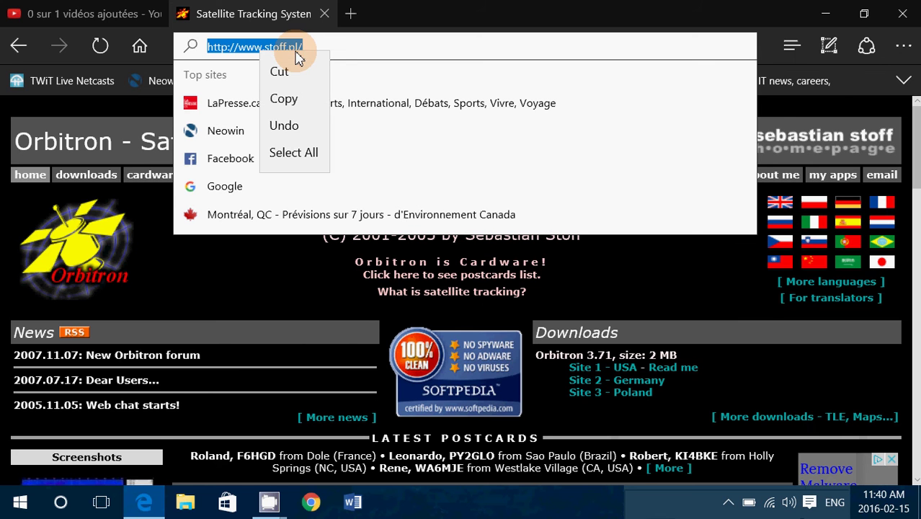
pyautogui.click(300, 106)
pyautogui.click(633, 295)
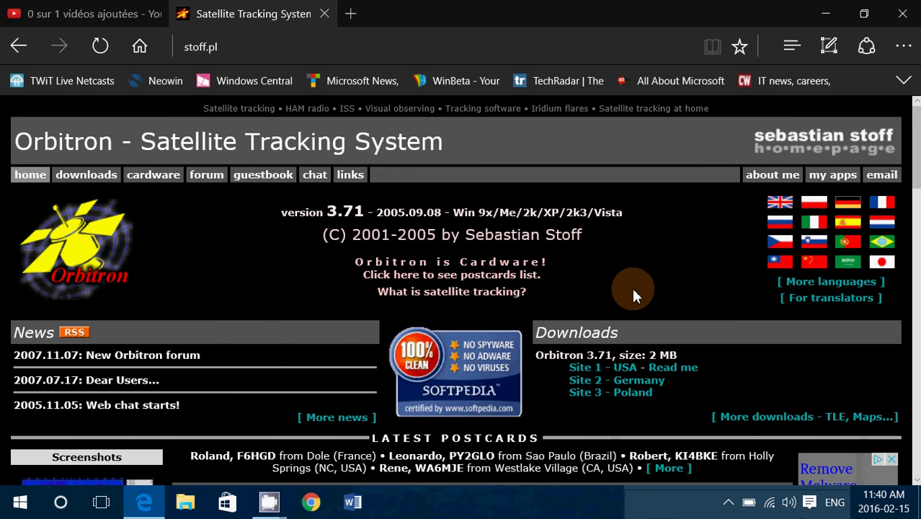
pyautogui.scroll(-1, 633, 294)
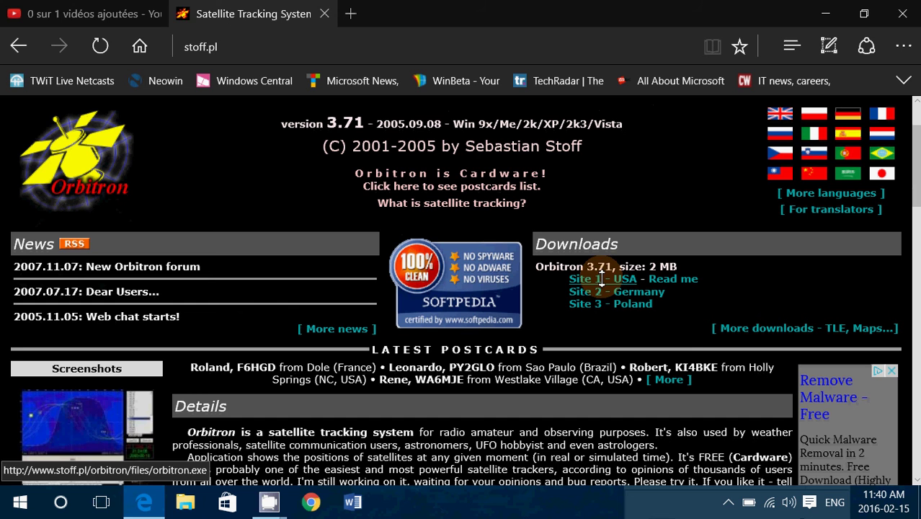
# - Download Orbitron 3.71 from the 'Site 1 - USA' mirror and run the downloaded installer
pyautogui.click(601, 279)
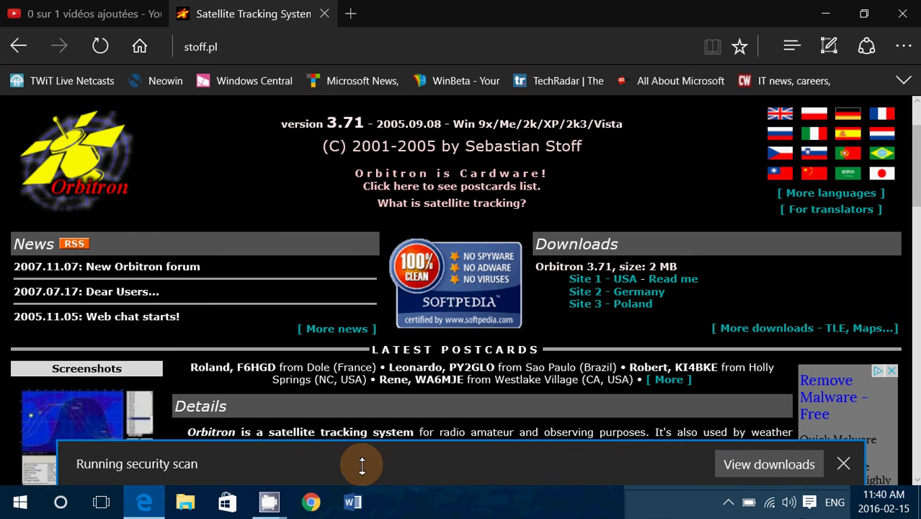
pyautogui.click(530, 463)
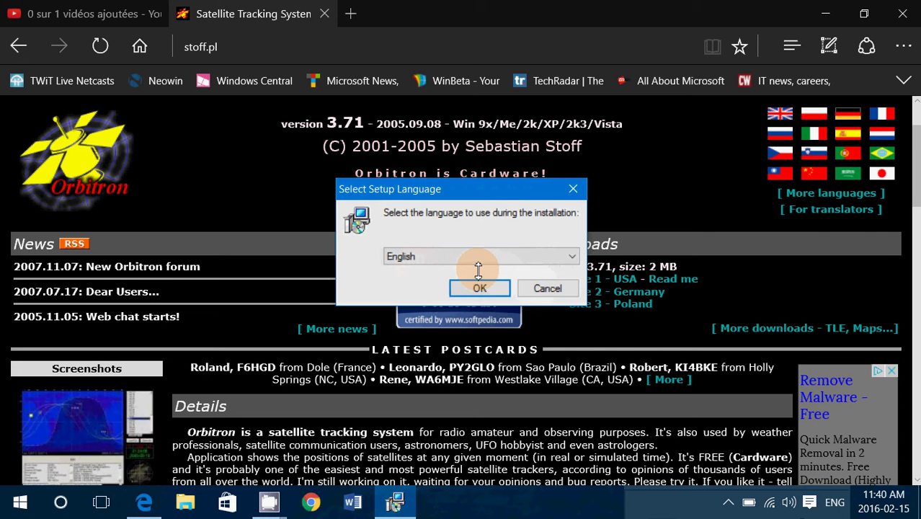
# - Install Orbitron in English into C:\Program Files (x86)\Orbitron with default components and tasks, without launching it
pyautogui.click(478, 287)
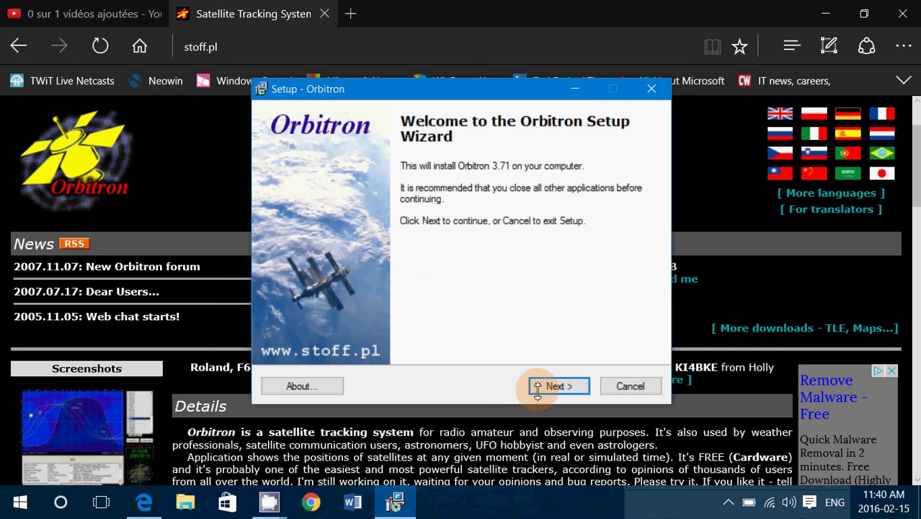
pyautogui.click(552, 384)
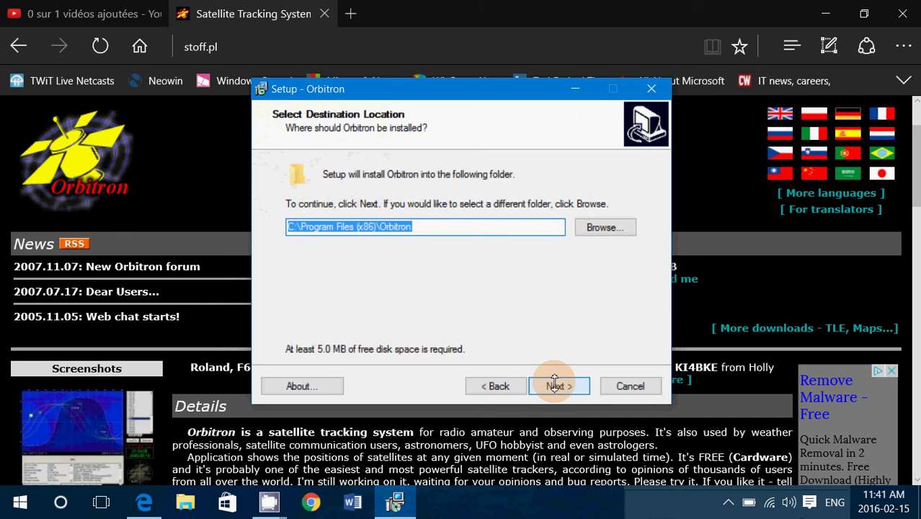
pyautogui.click(554, 385)
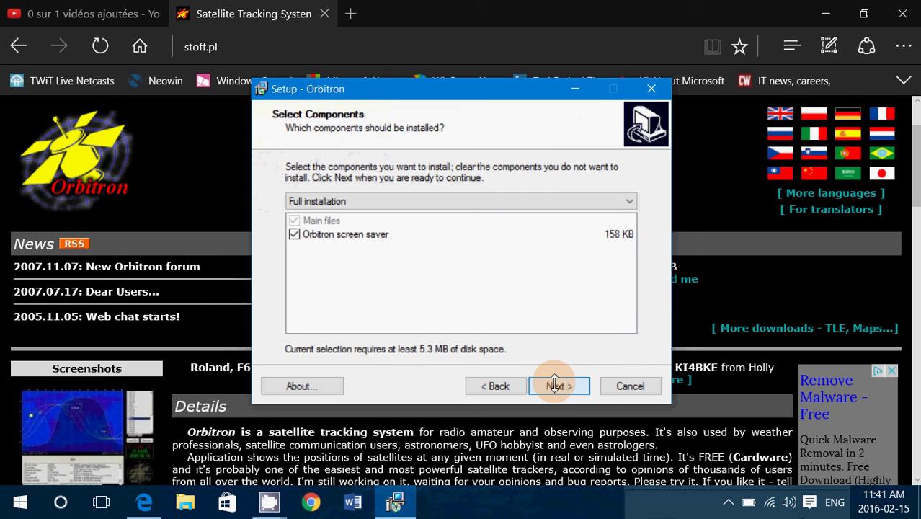
pyautogui.click(554, 385)
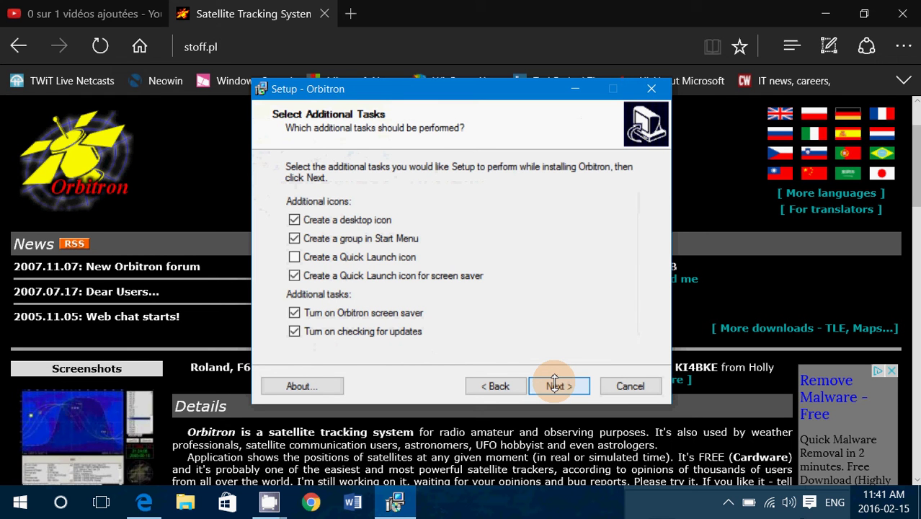
pyautogui.click(554, 385)
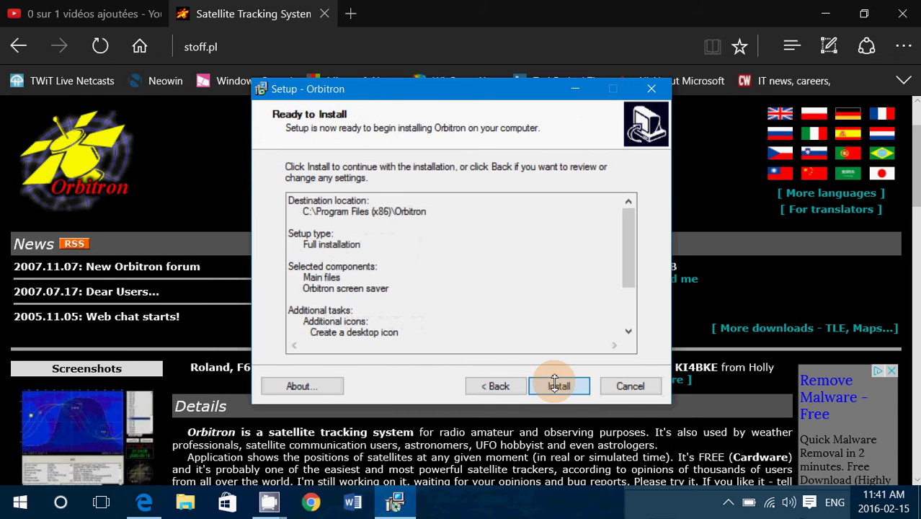
pyautogui.click(553, 385)
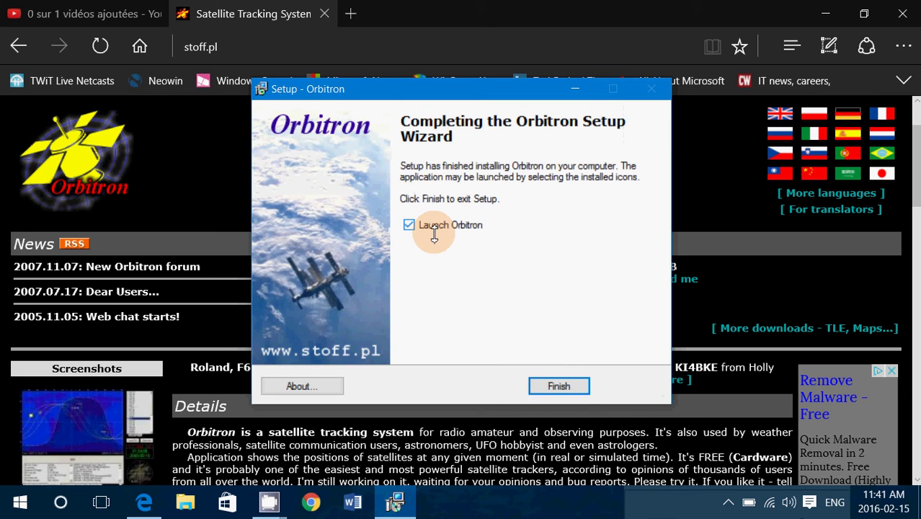
pyautogui.click(427, 226)
pyautogui.click(560, 384)
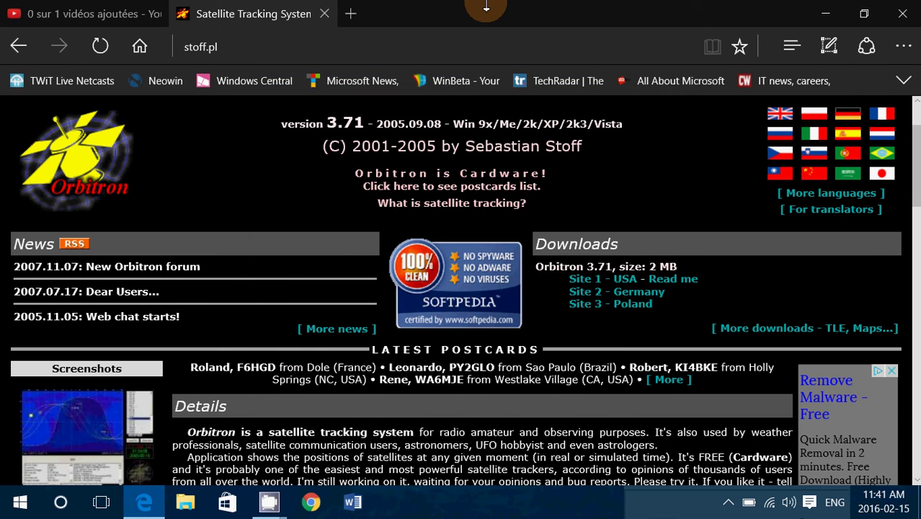
# - Minimize Edge and bring up the Compatibility settings in the Orbitron desktop shortcut's Properties
pyautogui.click(821, 11)
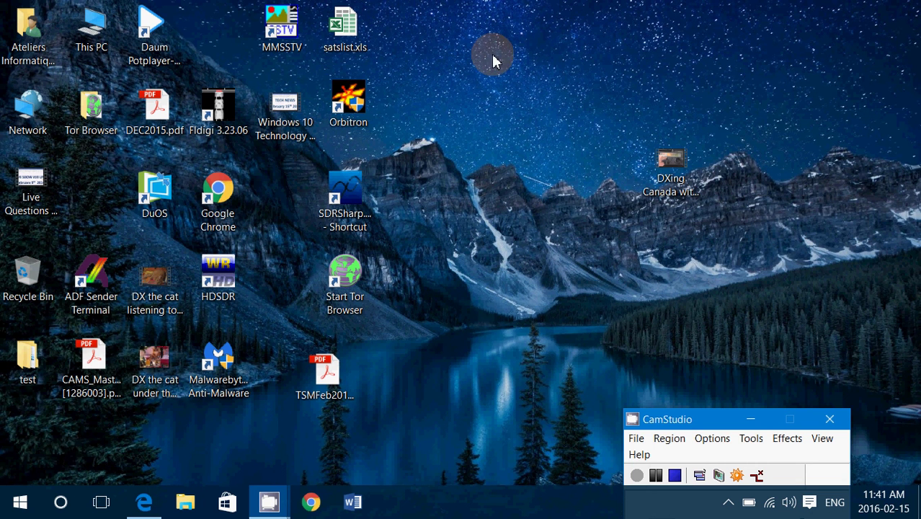
pyautogui.rightClick(355, 114)
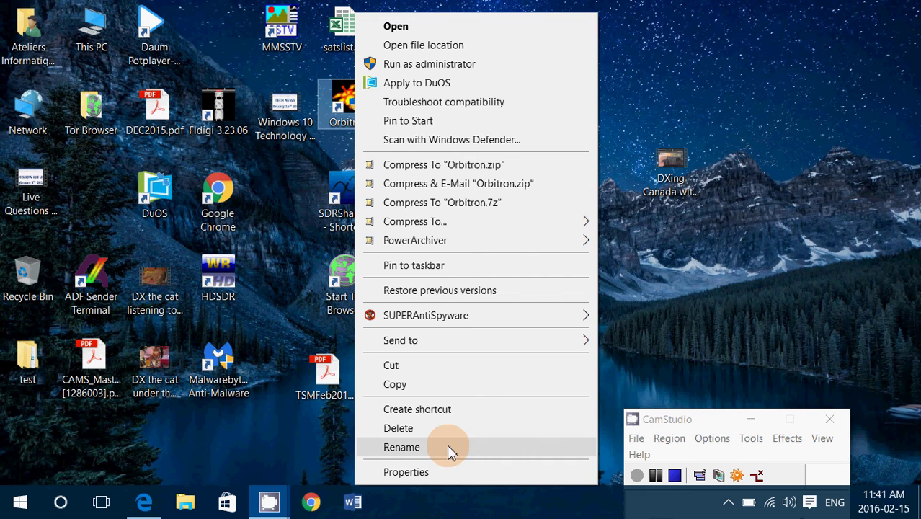
pyautogui.click(405, 472)
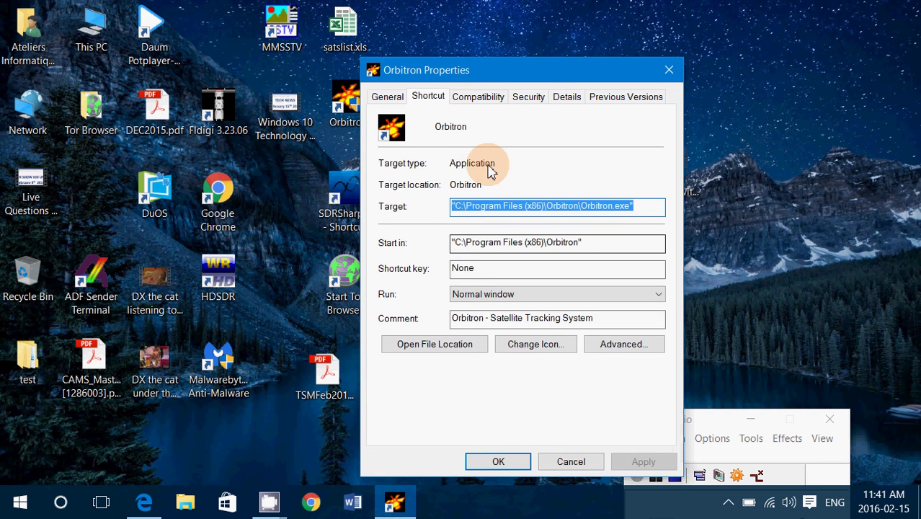
pyautogui.click(487, 103)
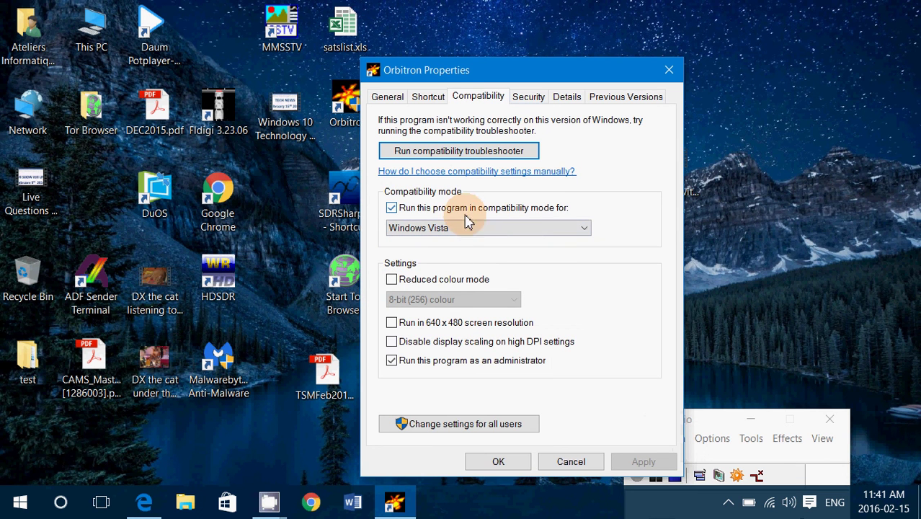
# - Keep Windows Vista as compatibility mode with Run as administrator, and save with OK
pyautogui.click(492, 229)
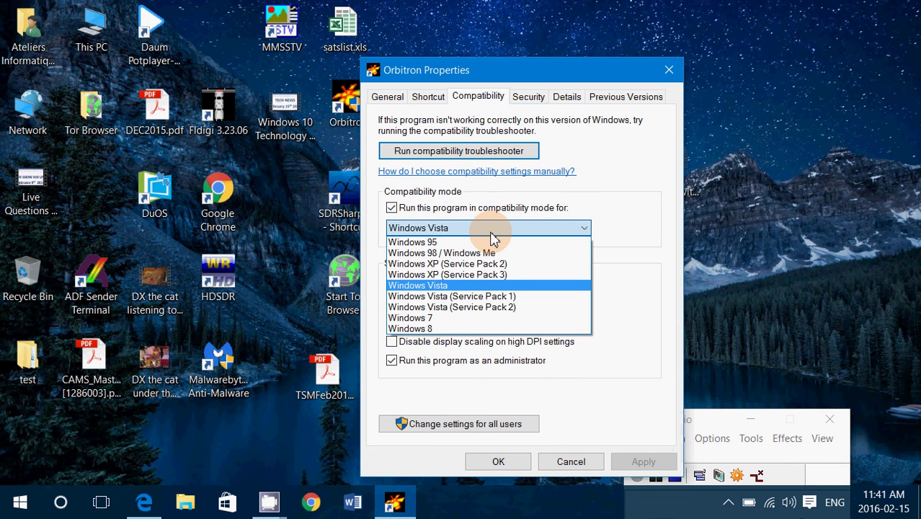
pyautogui.click(491, 233)
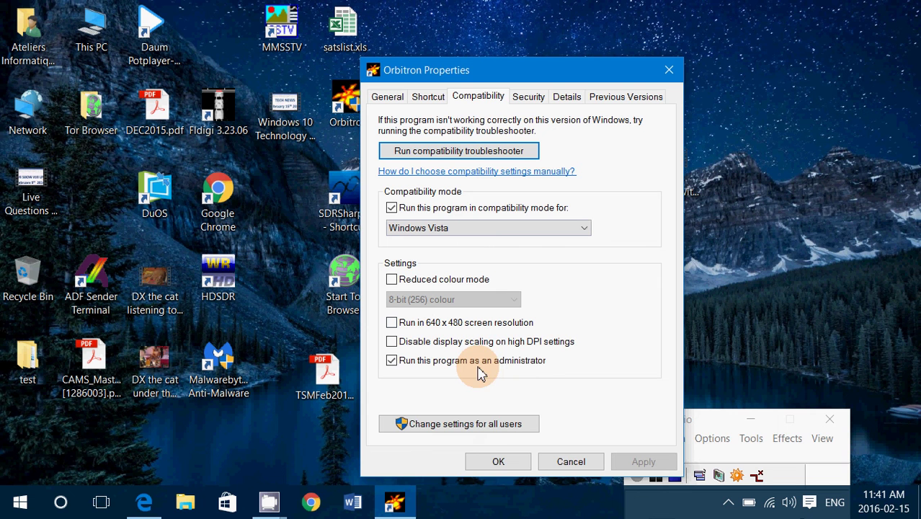
pyautogui.click(498, 462)
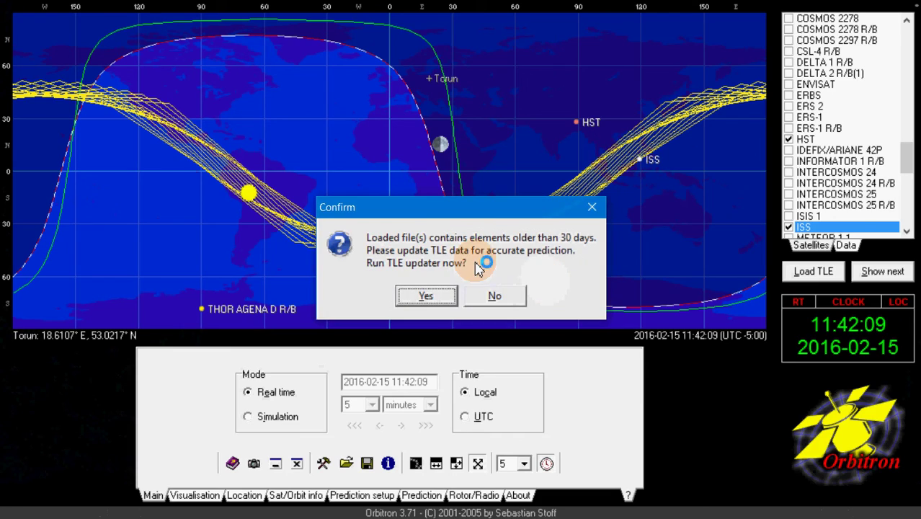
# - Accept the TLE update prompt, then close the Message Board and TLE updater settings unchanged
pyautogui.click(427, 296)
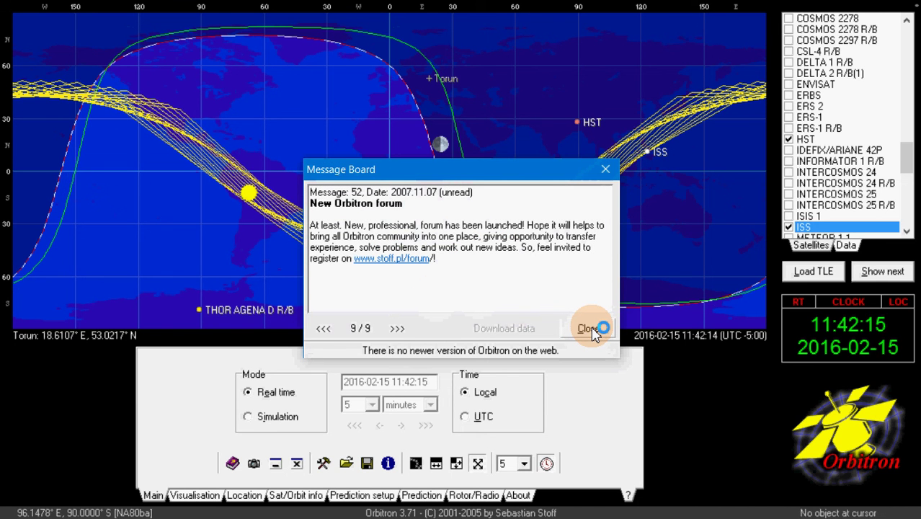
pyautogui.click(589, 329)
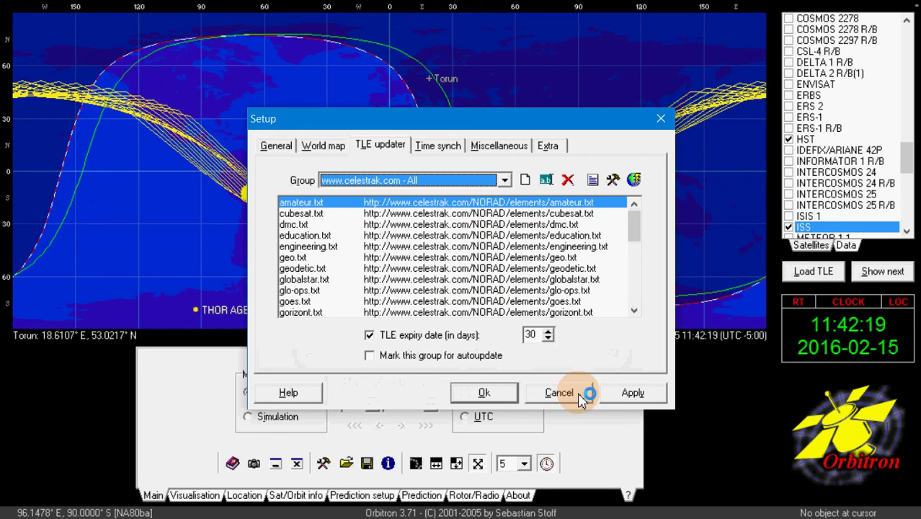
pyautogui.click(506, 393)
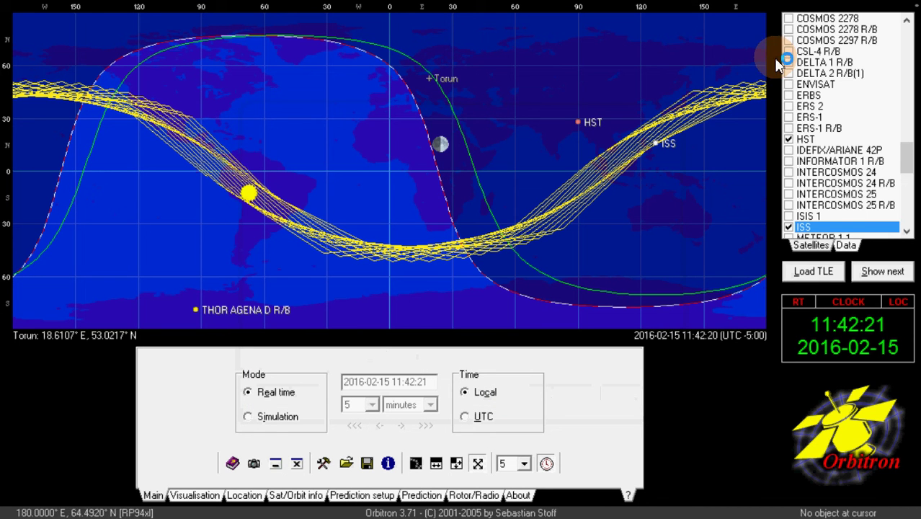
# - Choose Exit from Orbitron's top-right menu and confirm quitting with Yes
pyautogui.click(916, 9)
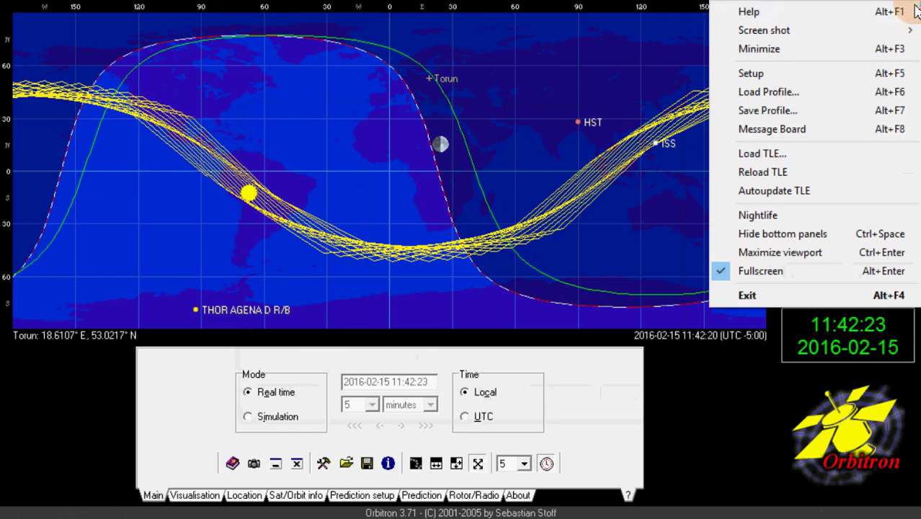
pyautogui.click(780, 297)
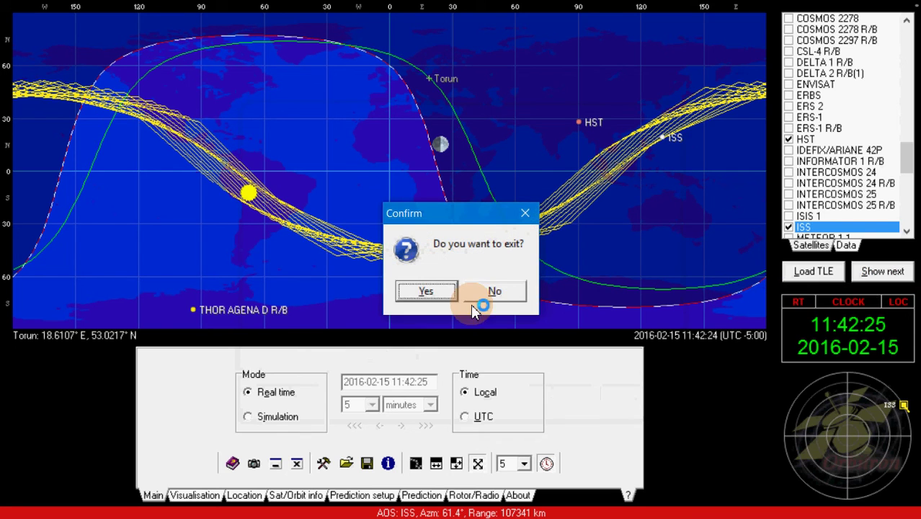
pyautogui.click(425, 291)
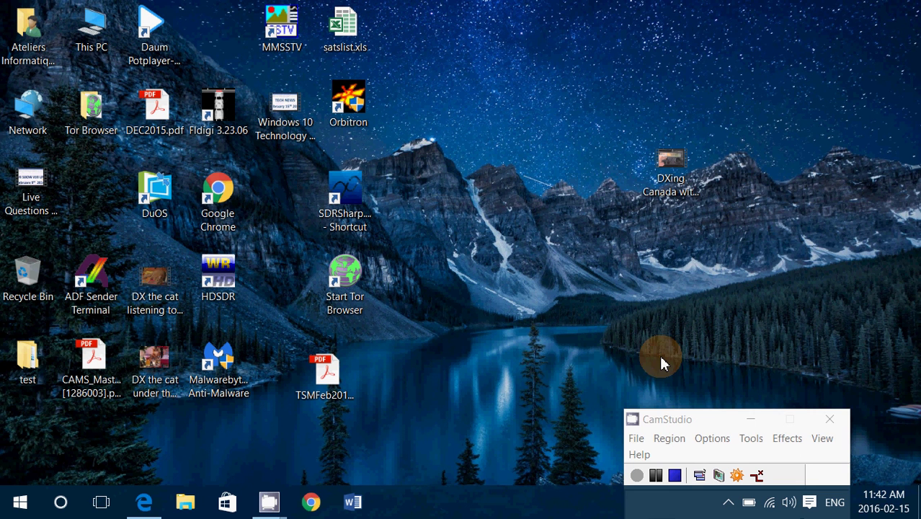
pyautogui.click(670, 420)
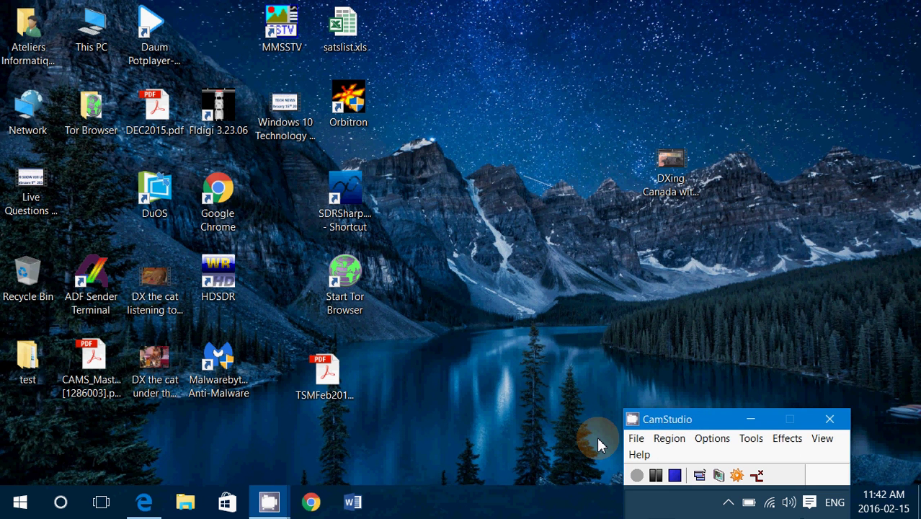